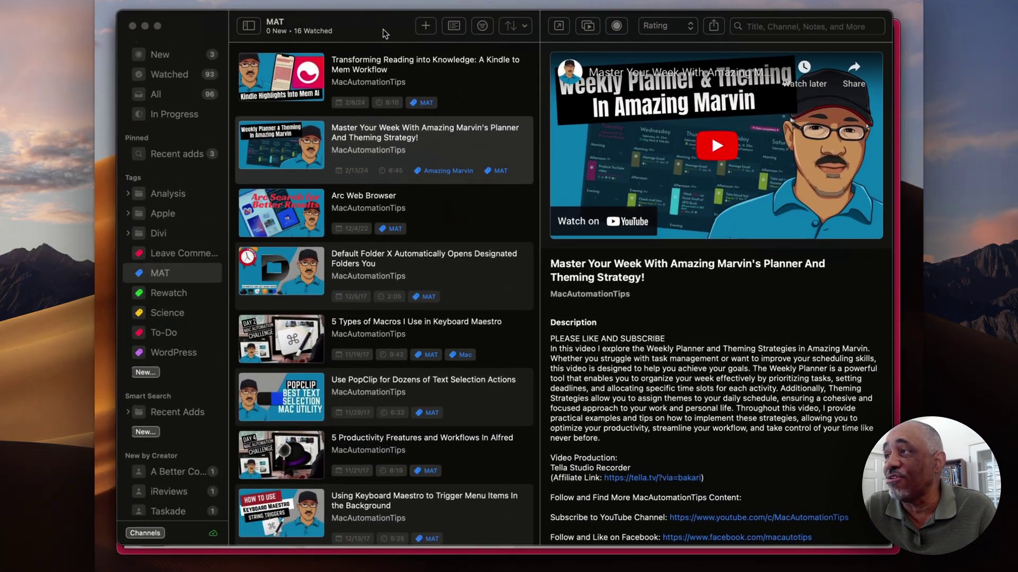
- Switch to the Channels Inbox and bring up the Add Channel or Playlist dialog
click(385, 33)
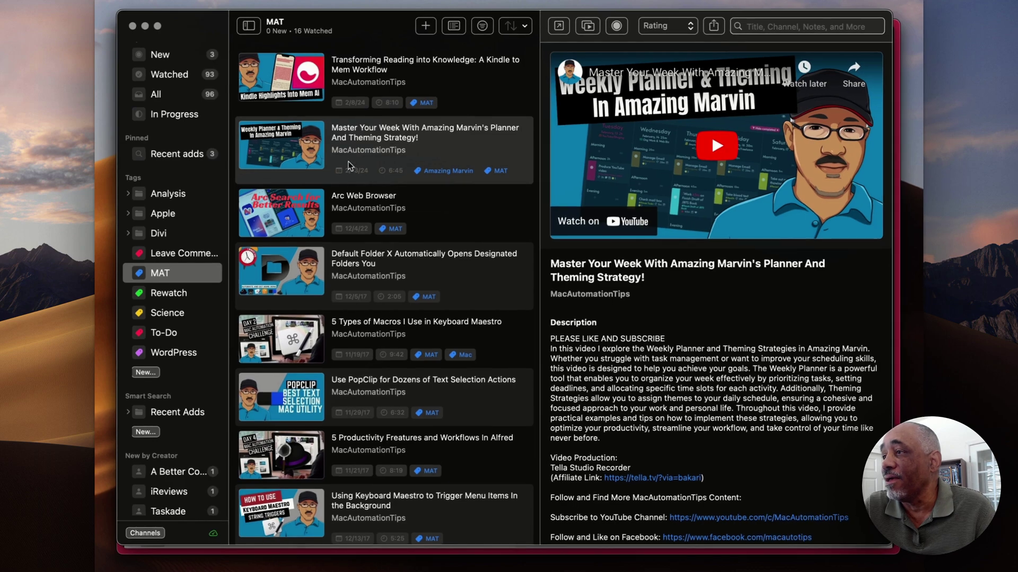
scroll(482, 114, down, 1)
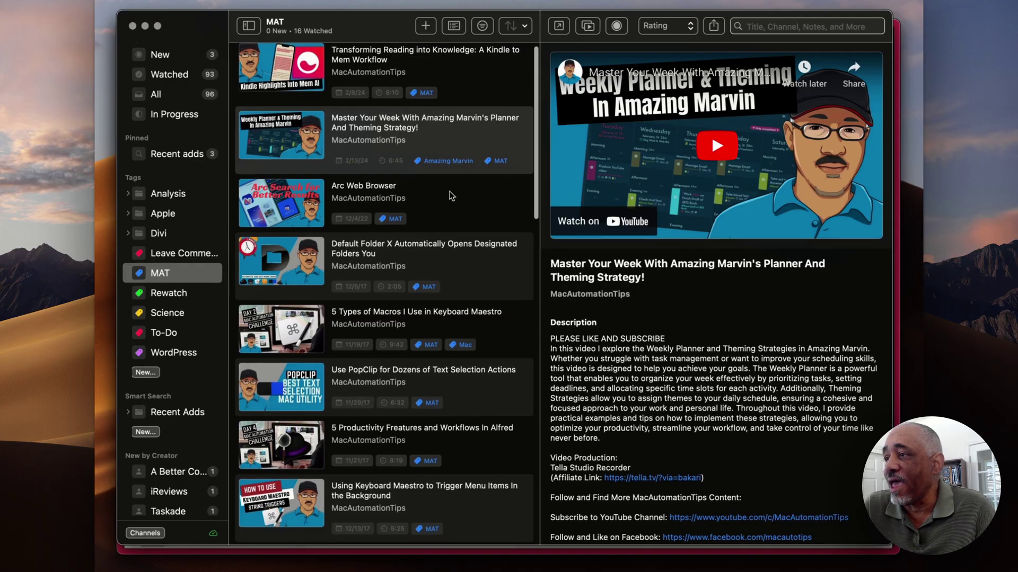
scroll(435, 286, down, 1)
scroll(239, 401, down, 1)
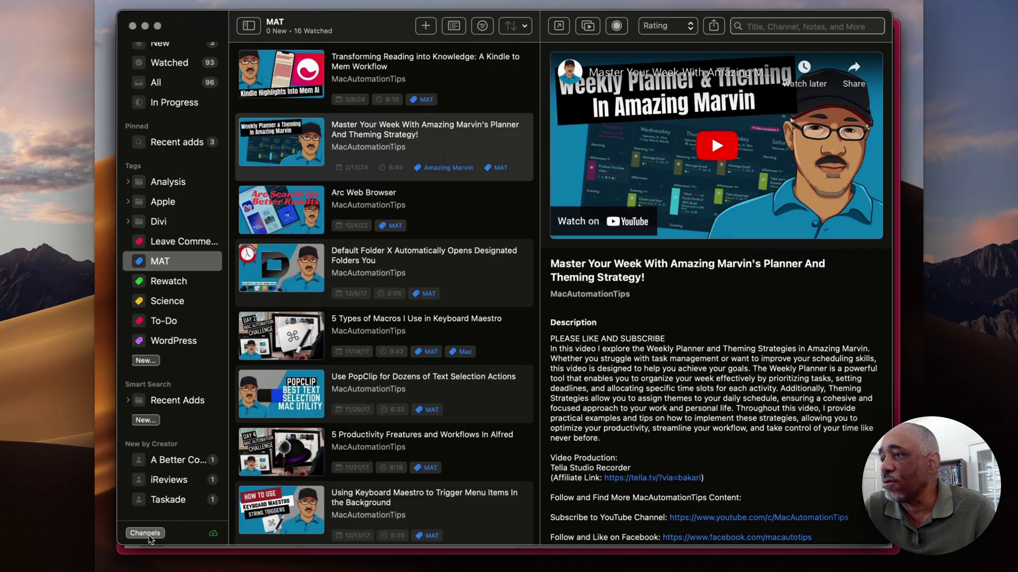
click(148, 534)
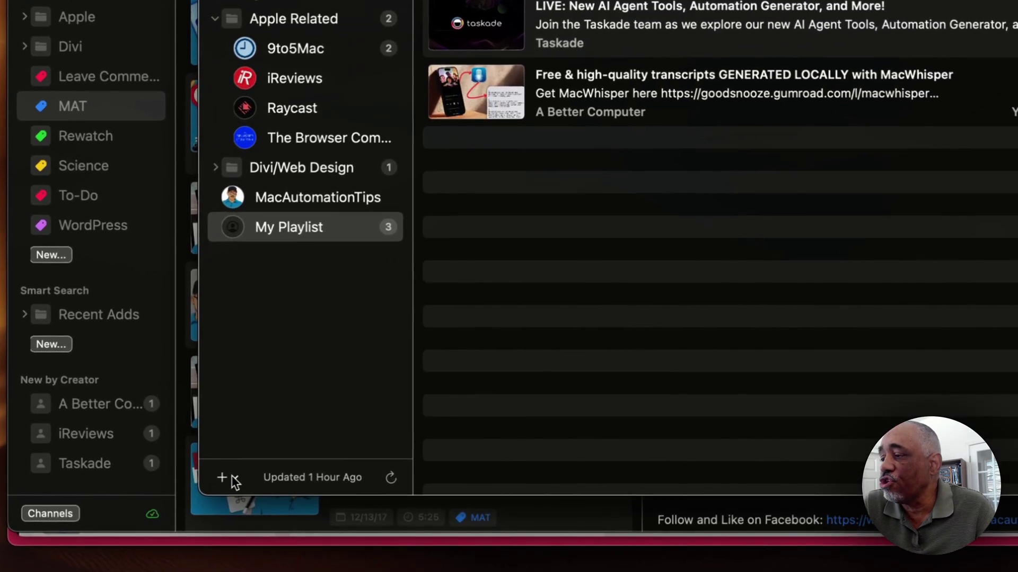
click(233, 477)
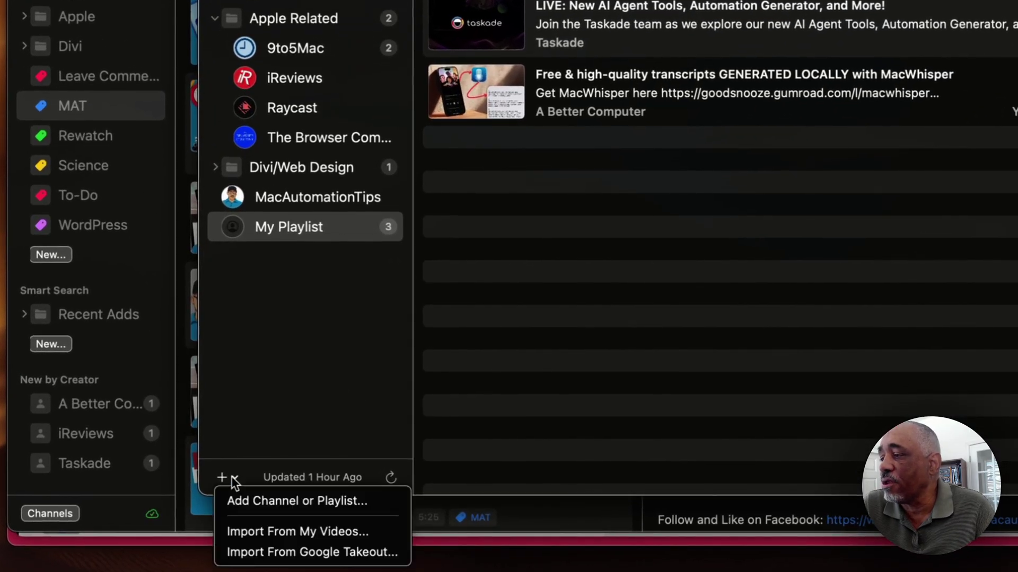
click(246, 502)
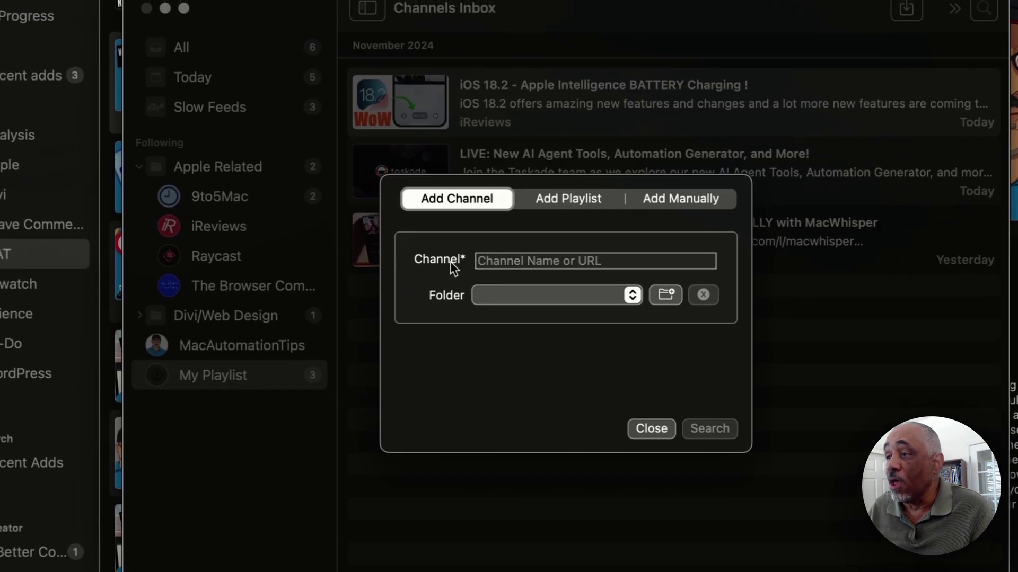
- Search for the channel 'MacAutomationTips' in the Add Channel dialog
click(500, 260)
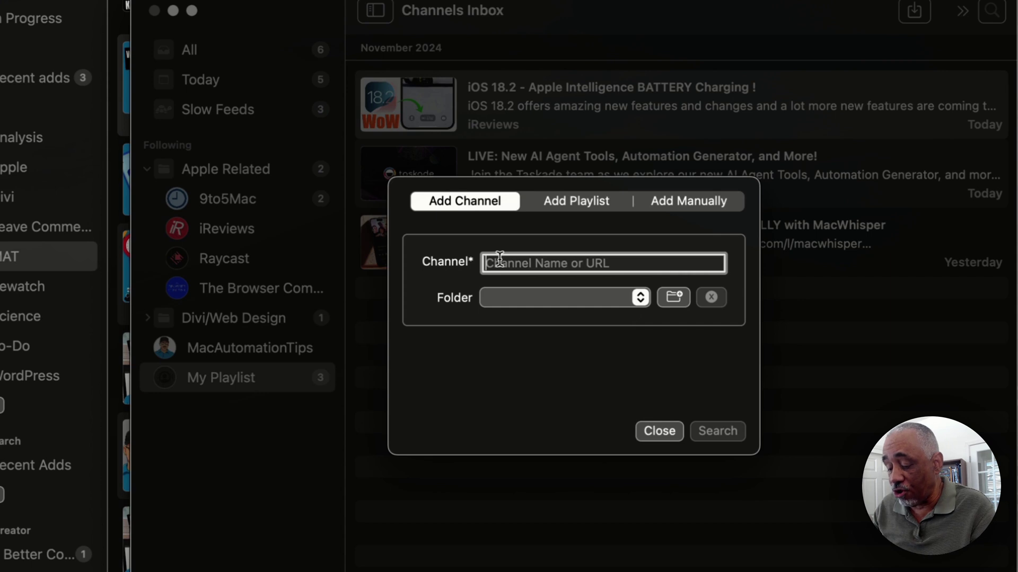
text(MacAutomationTips)
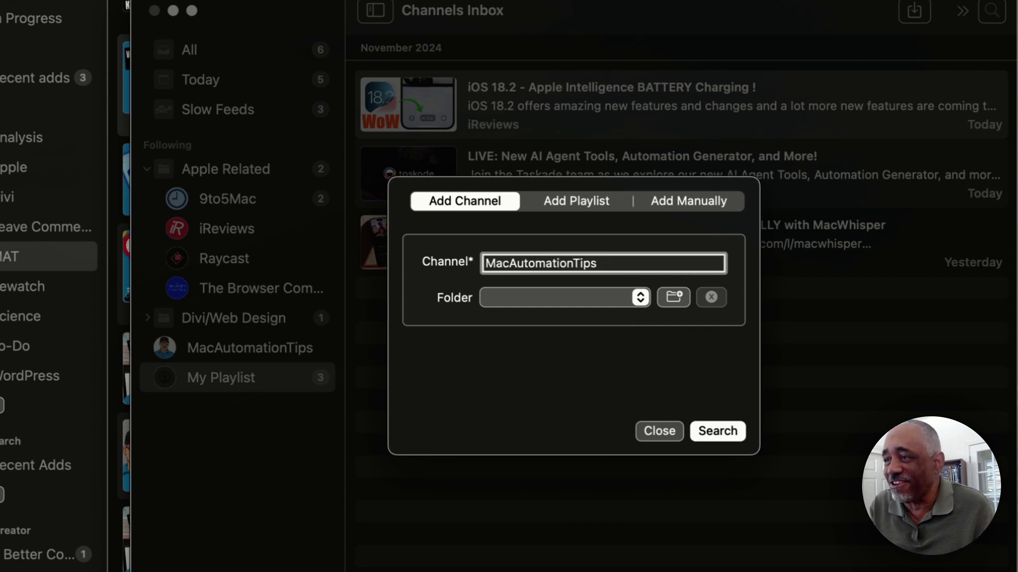
click(715, 429)
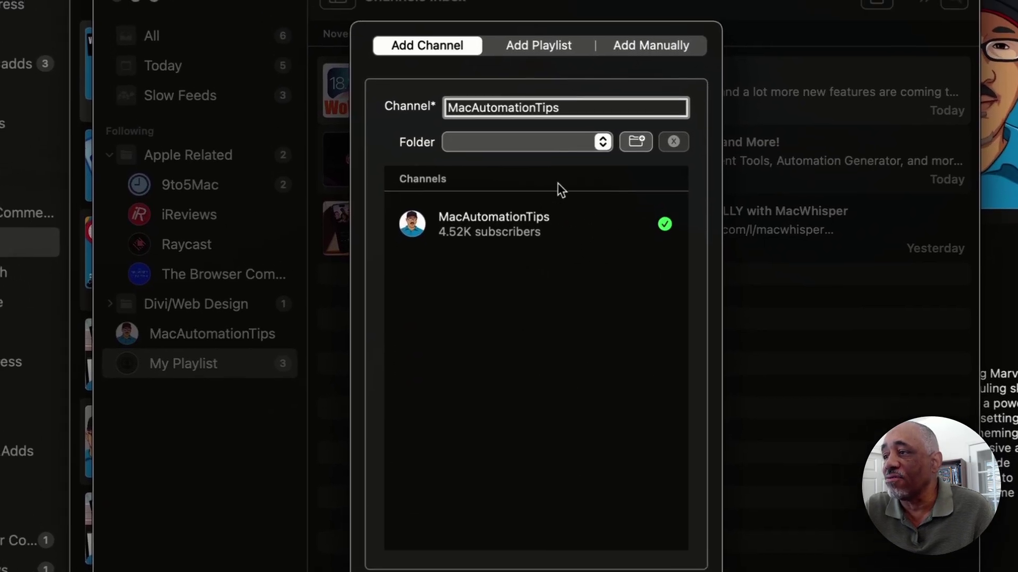
- Look through the folder choices without picking one, then close the dialog
click(578, 143)
click(373, 118)
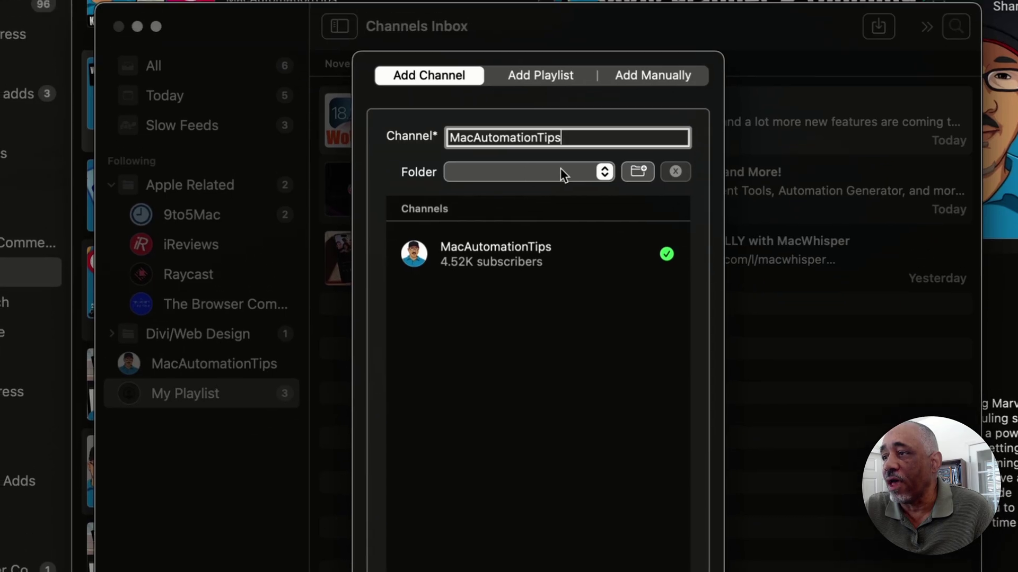
click(554, 123)
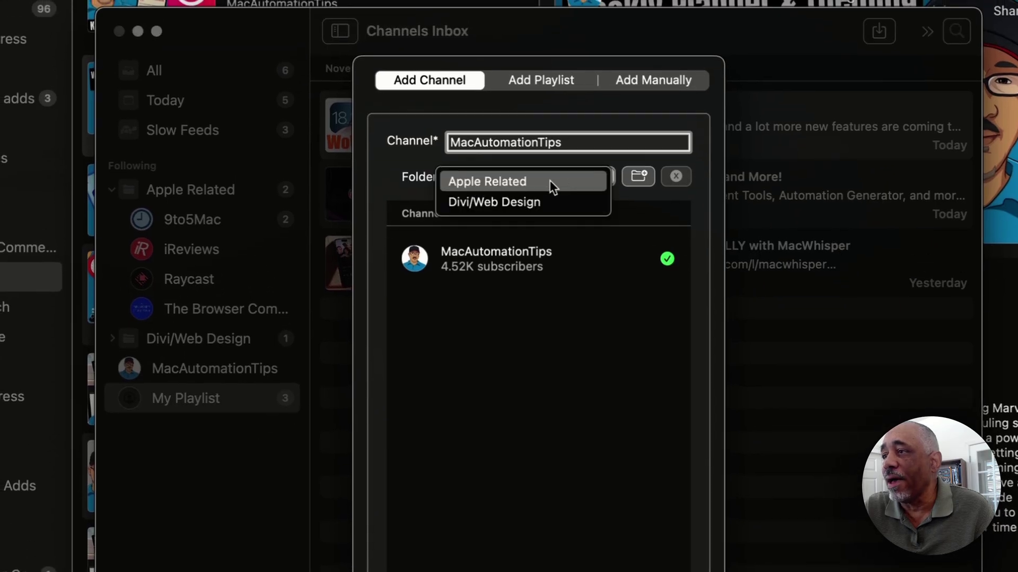
click(412, 147)
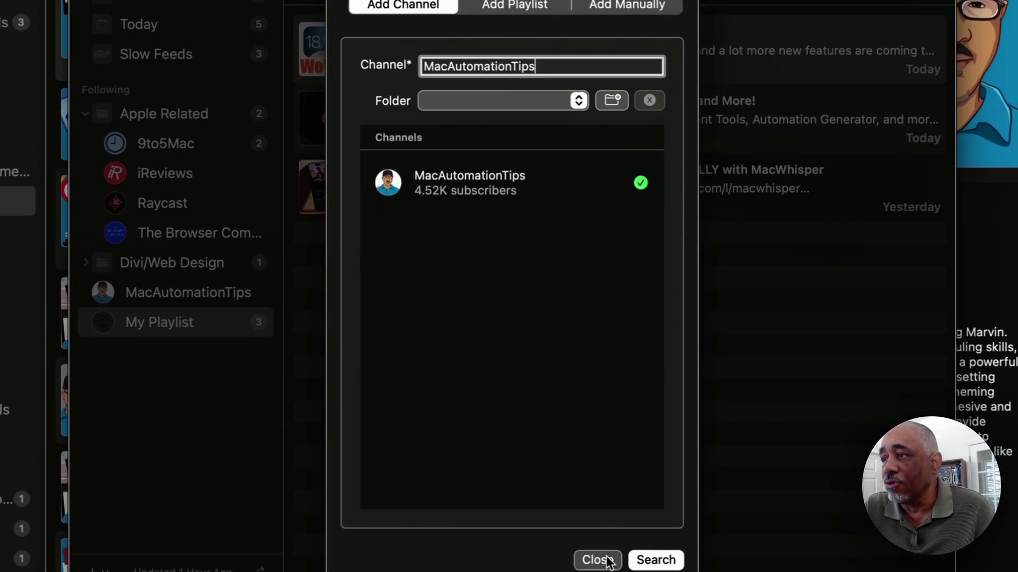
click(608, 559)
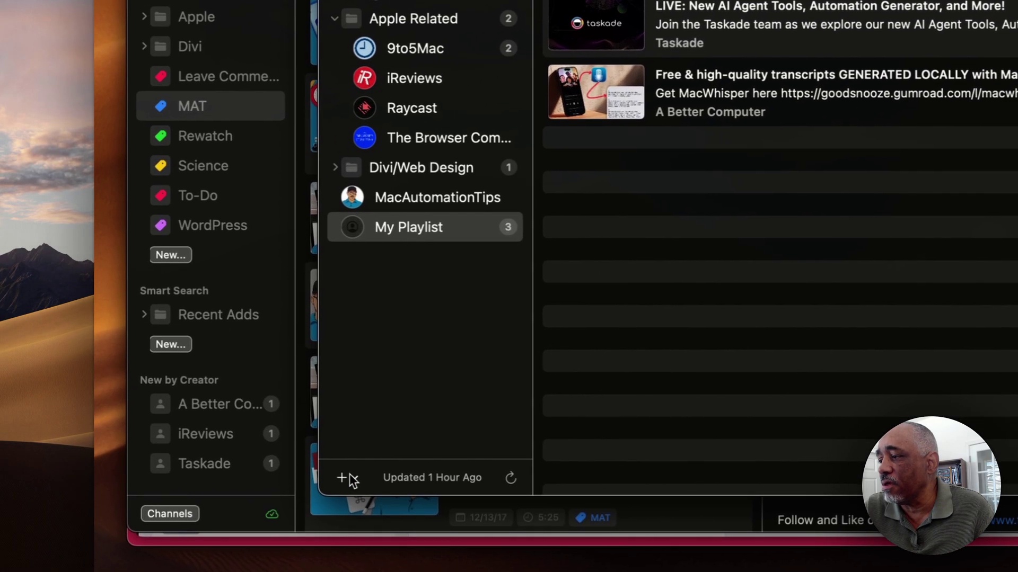
click(342, 478)
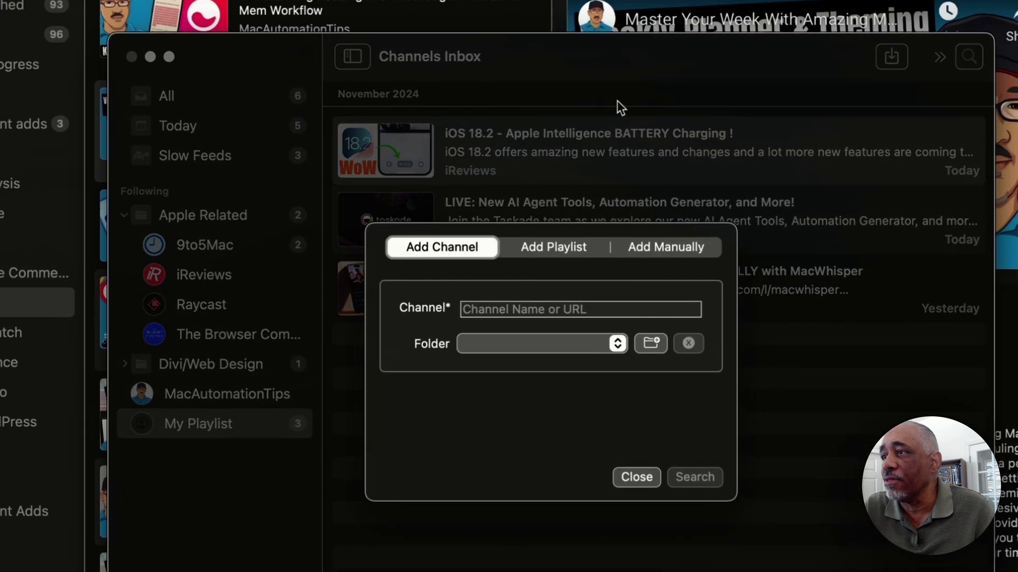
click(543, 252)
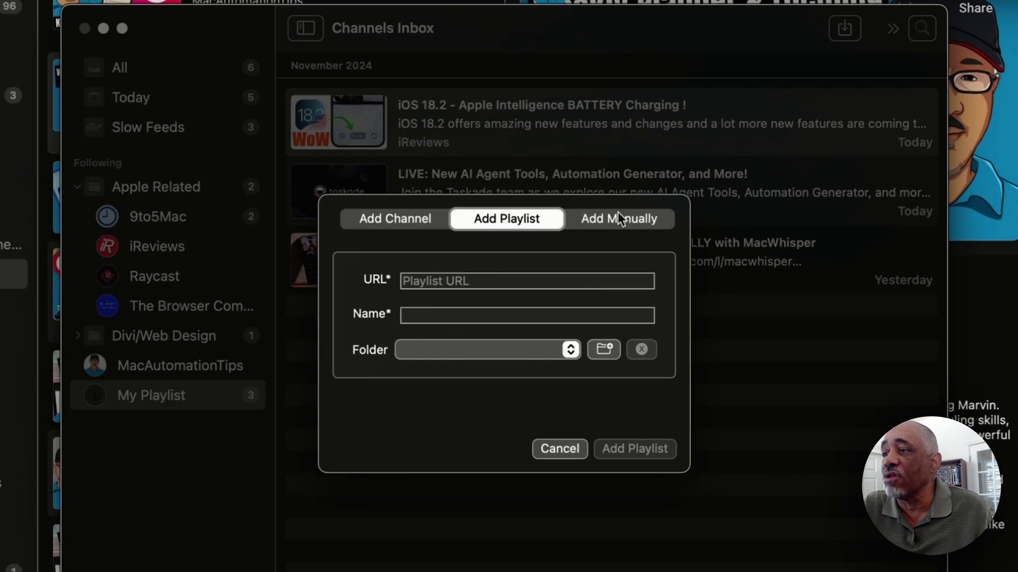
click(659, 253)
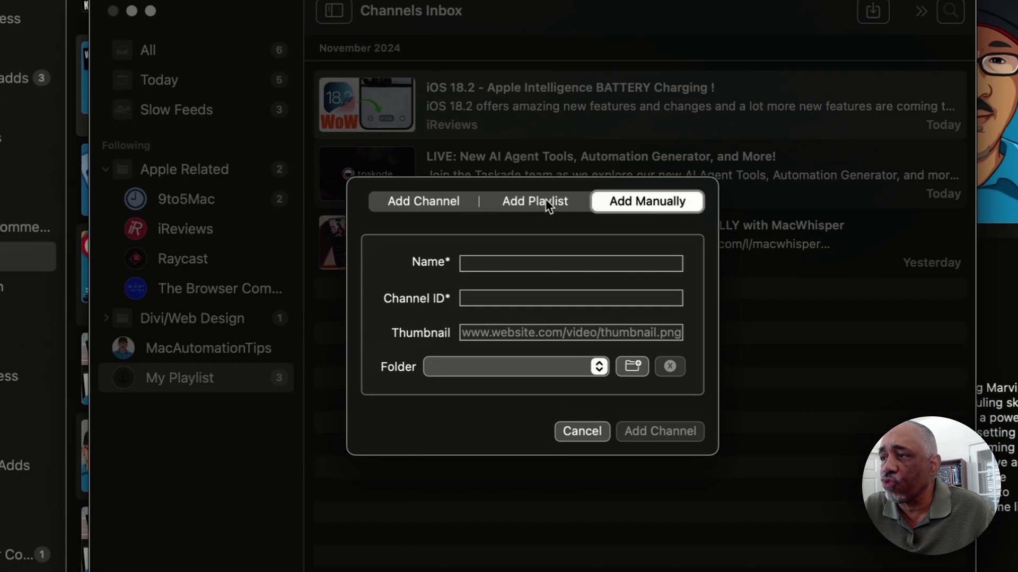
click(516, 216)
click(424, 202)
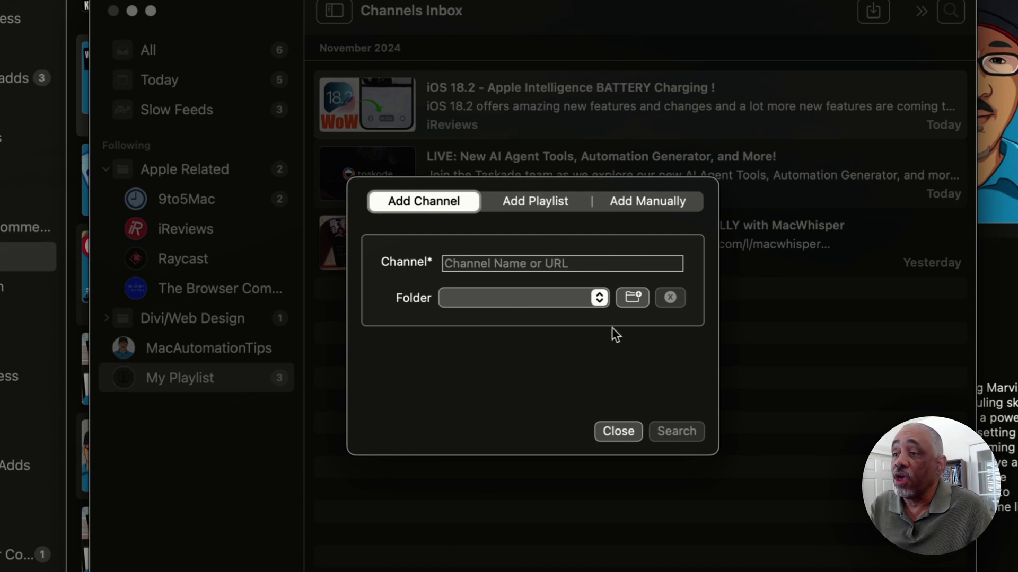
click(621, 430)
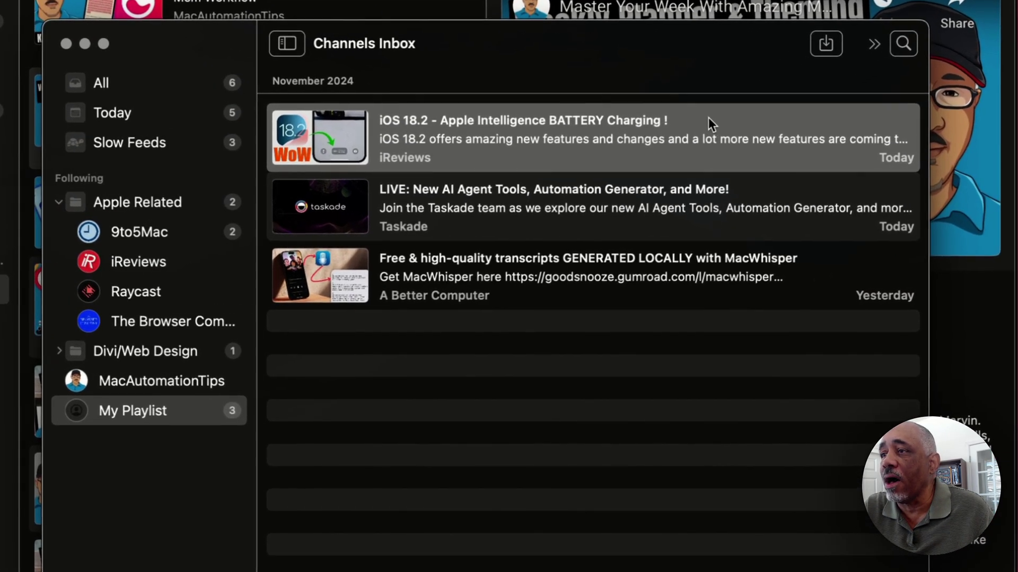
right_click(705, 114)
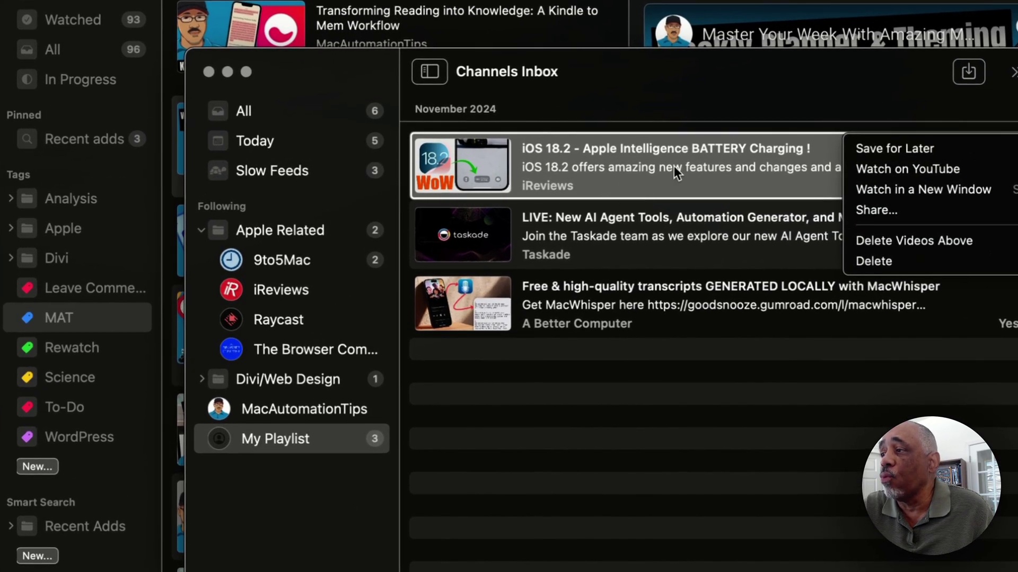
click(793, 85)
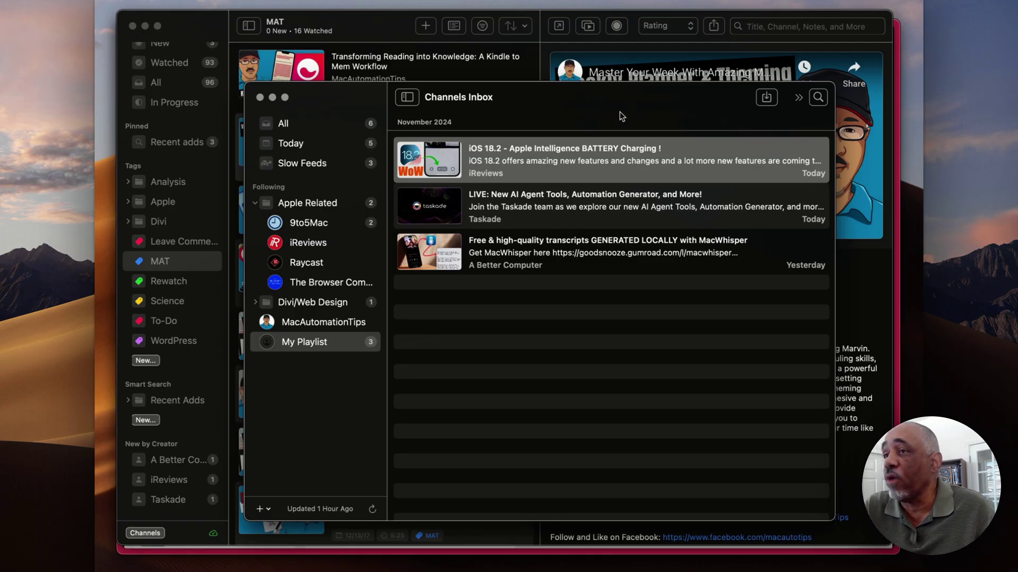
- Close the Channels Inbox, open the add-video form, and preview its tag list without choosing
click(260, 98)
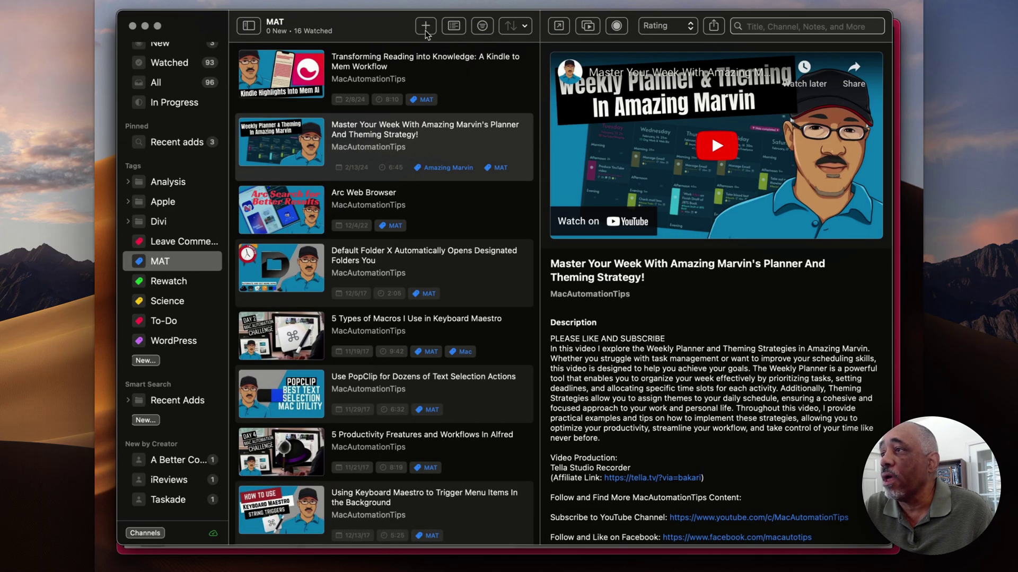
click(425, 27)
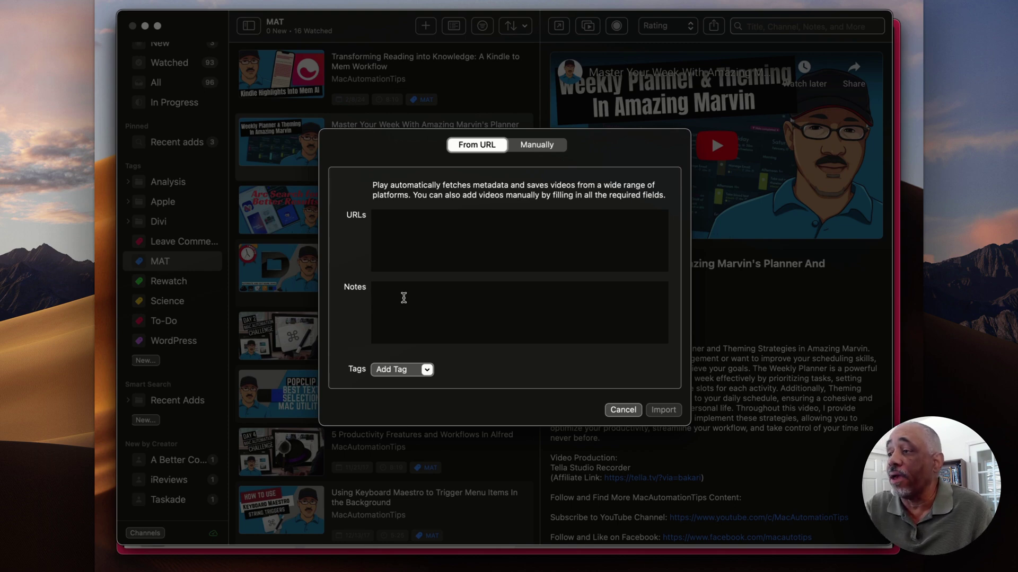
click(426, 370)
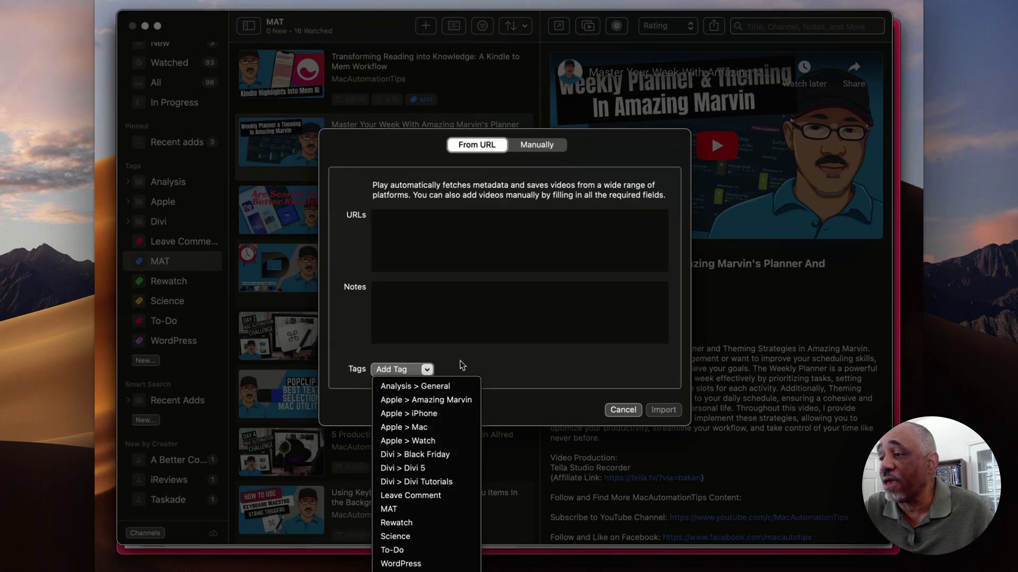
click(516, 364)
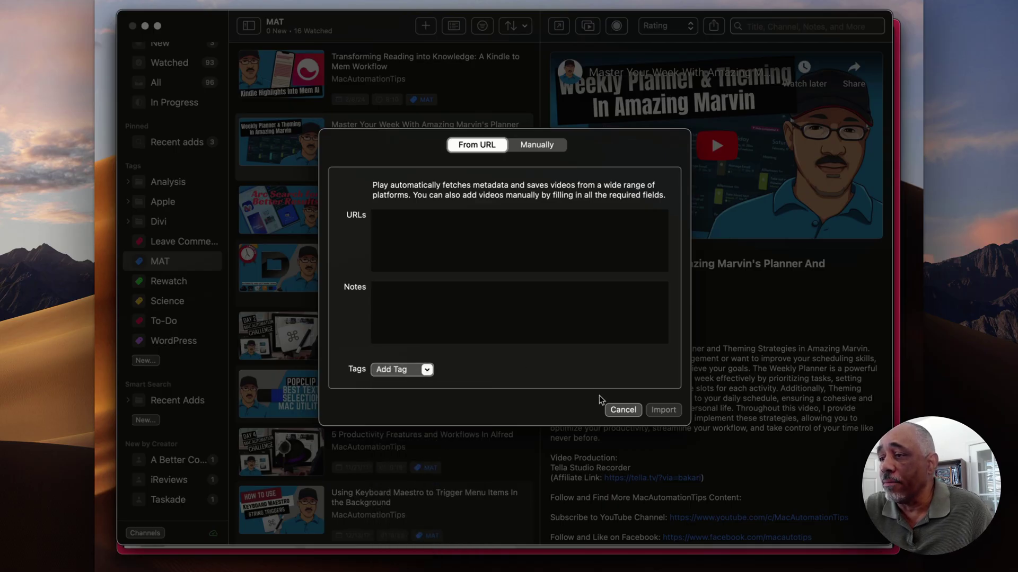
- Cancel the add-video sheet
click(623, 410)
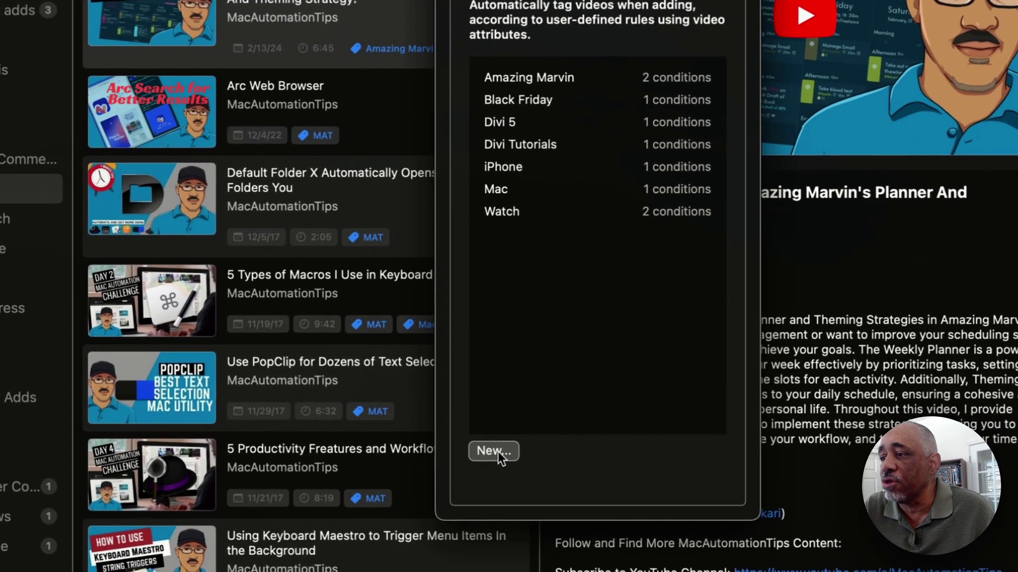
- Create a new auto-tag rule that applies the MAT tag
click(498, 451)
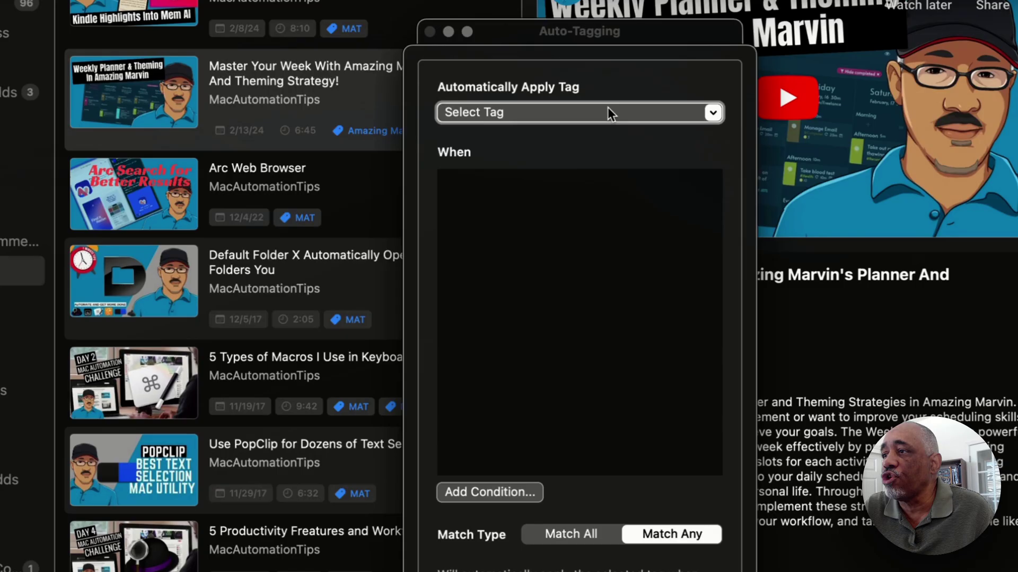
click(607, 112)
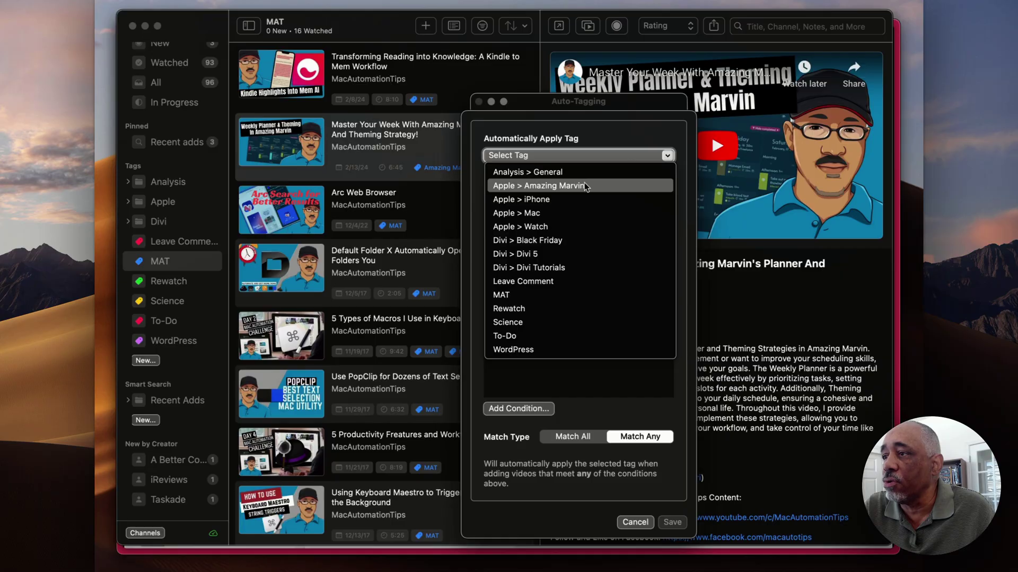
click(527, 295)
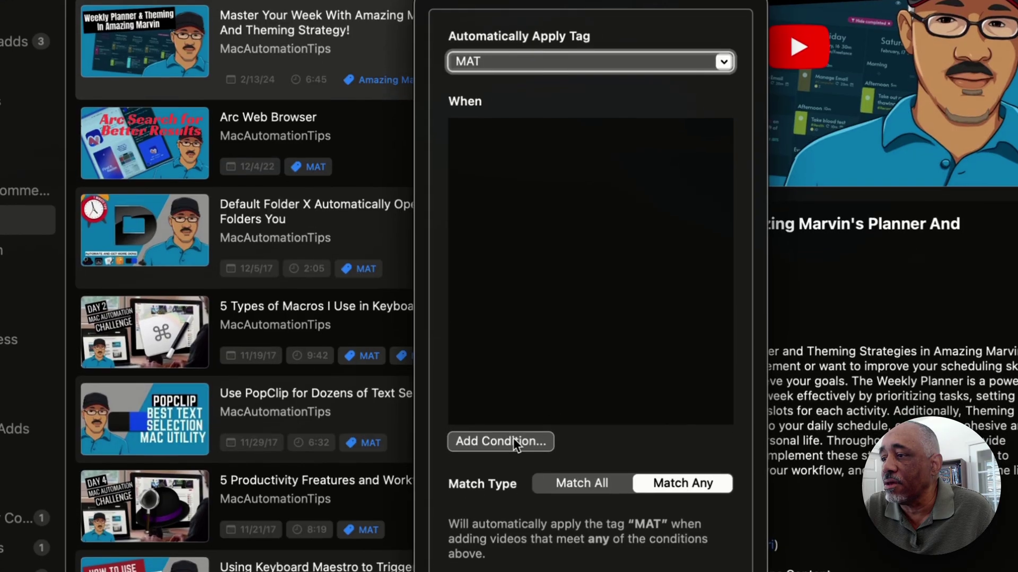
- Draft a condition matching videos whose Title contains 'iPhone'
click(513, 440)
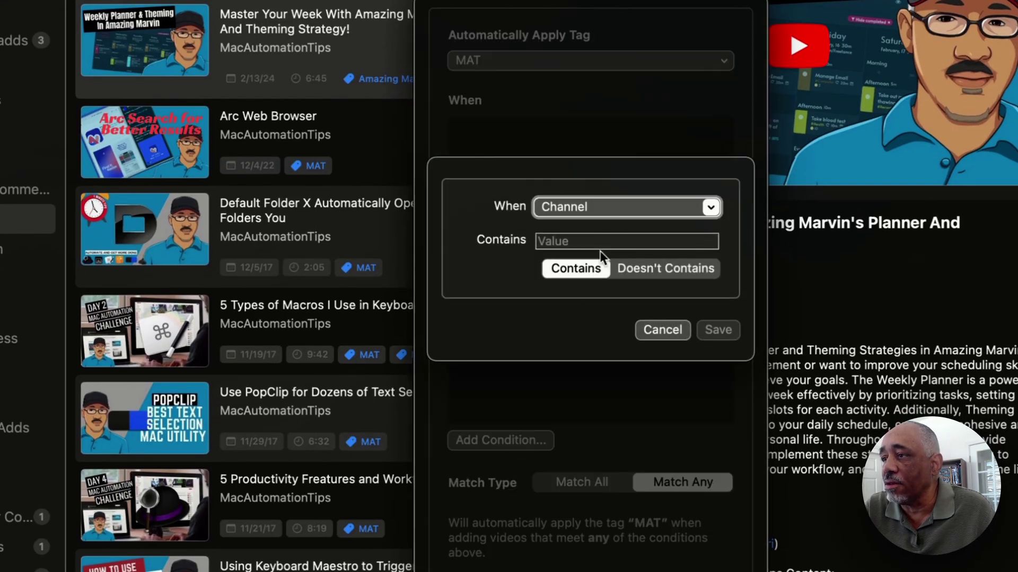
click(616, 205)
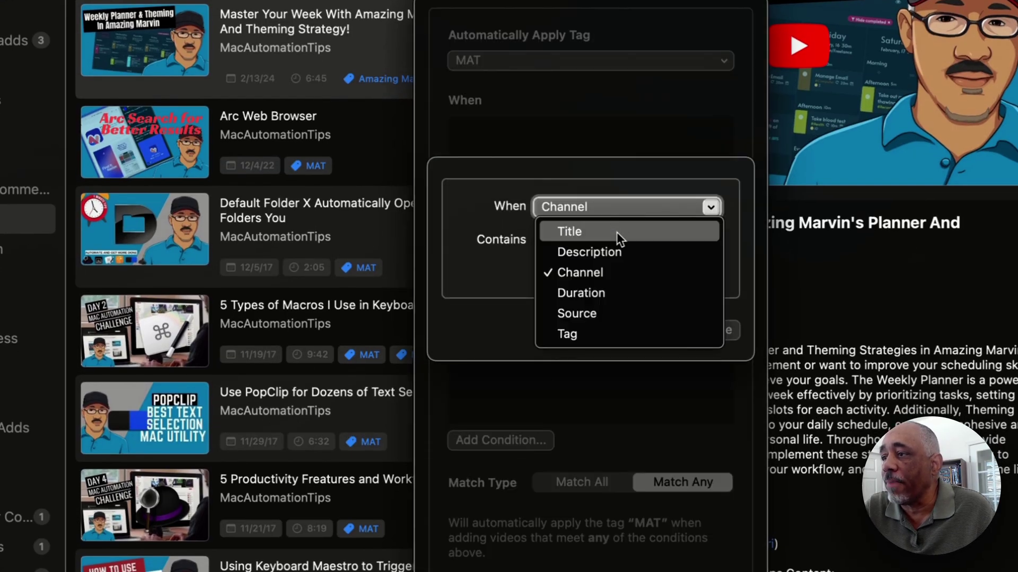
click(618, 231)
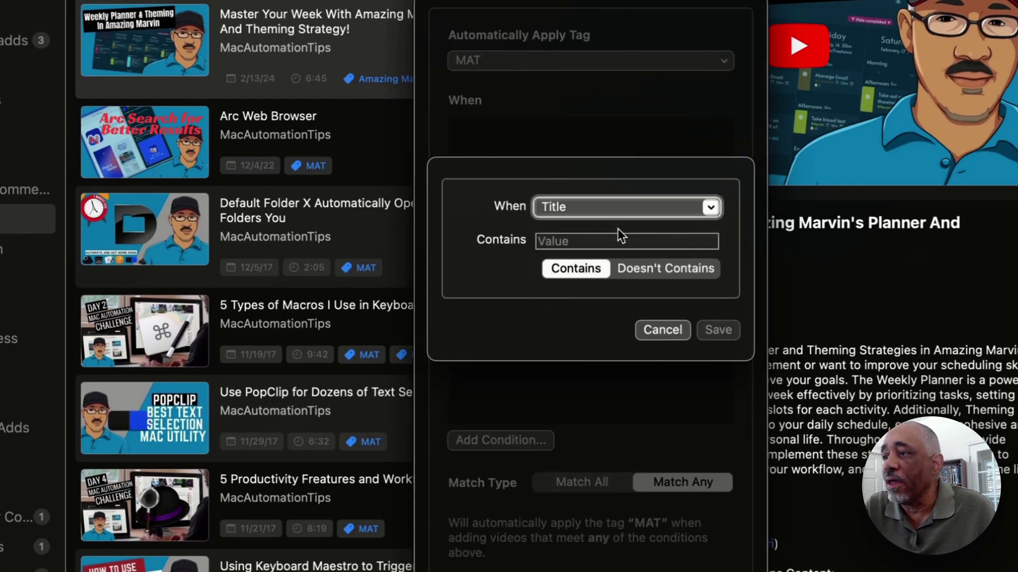
click(557, 241)
text(Iph)
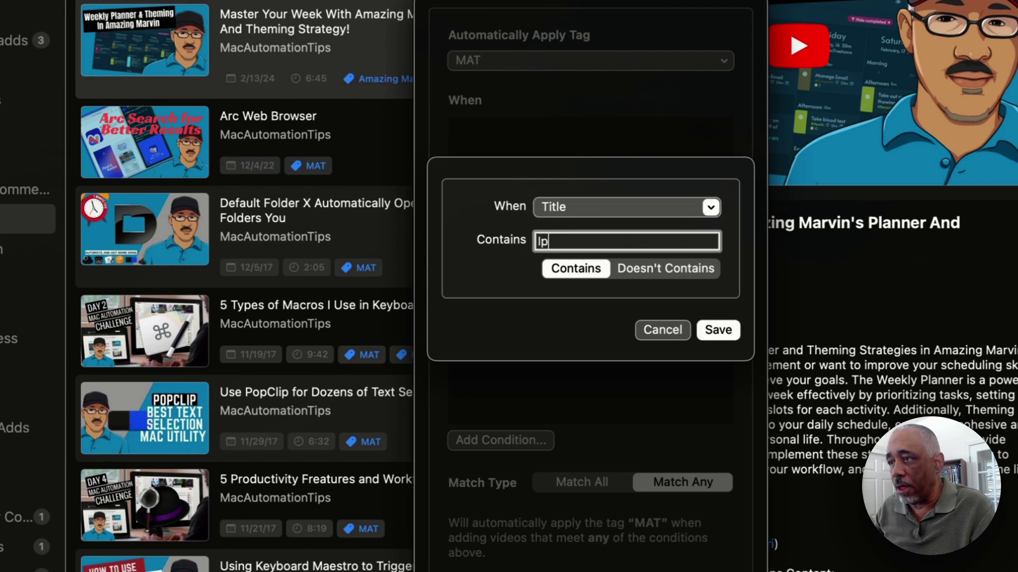
key(BackSpace)
key(BackSpace)
key(BackSpace)
text(i)
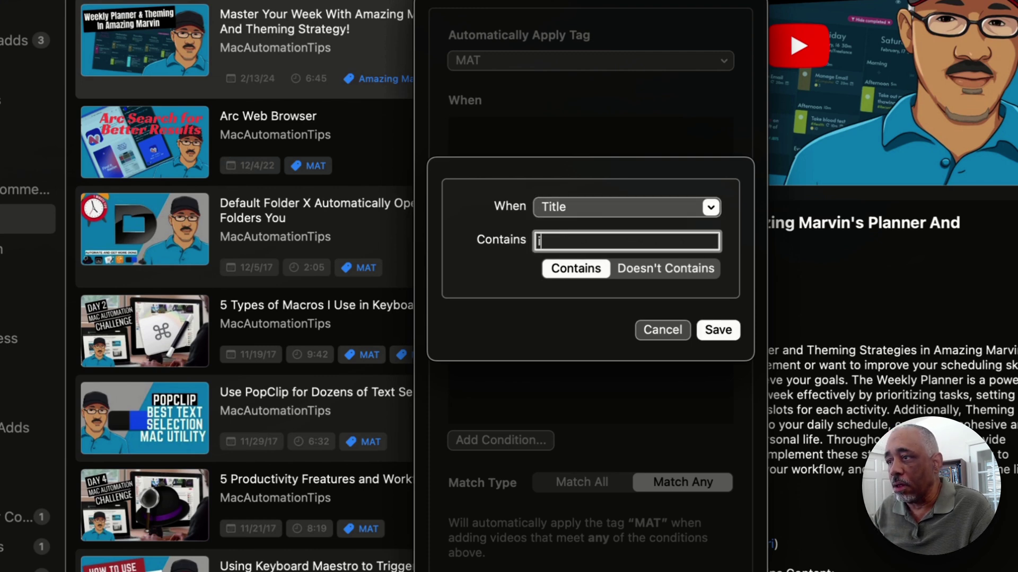
text(Phone)
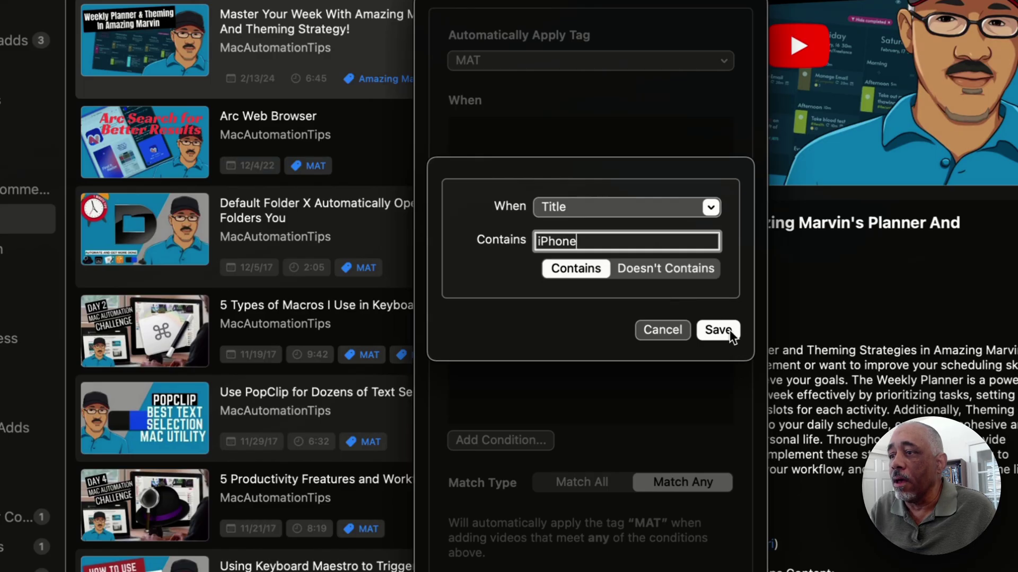
- Save the Title contains iPhone condition and switch the rule's tag to Apple > Mac
click(720, 329)
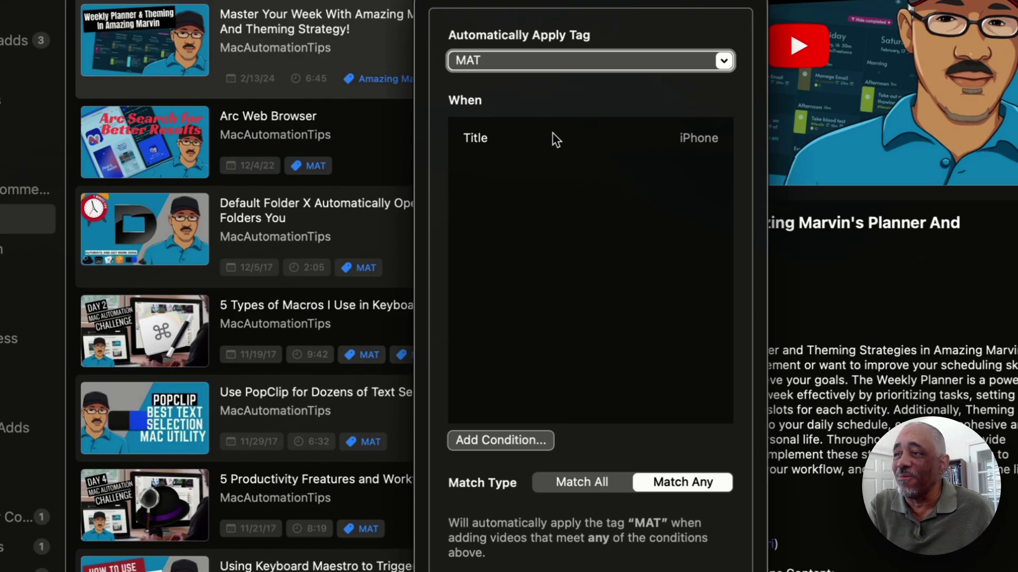
click(609, 62)
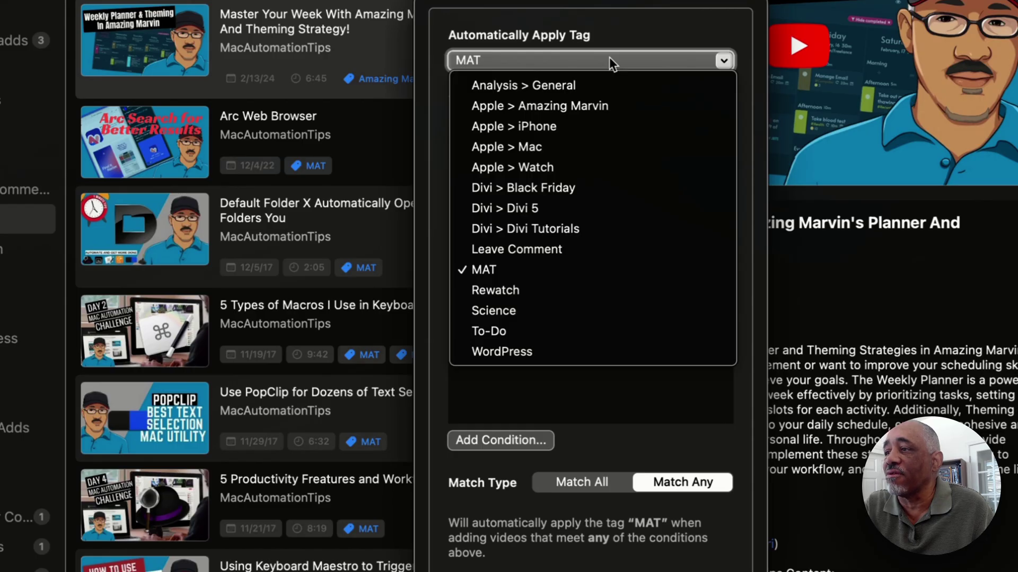
click(592, 138)
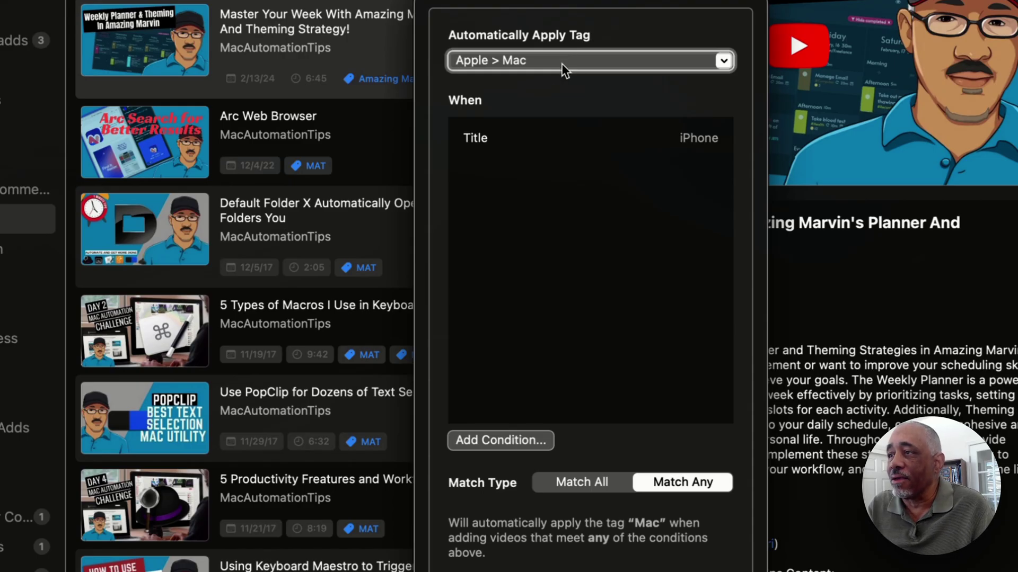
- Draft a second condition, Title contains 'Mac', then discard it
click(585, 148)
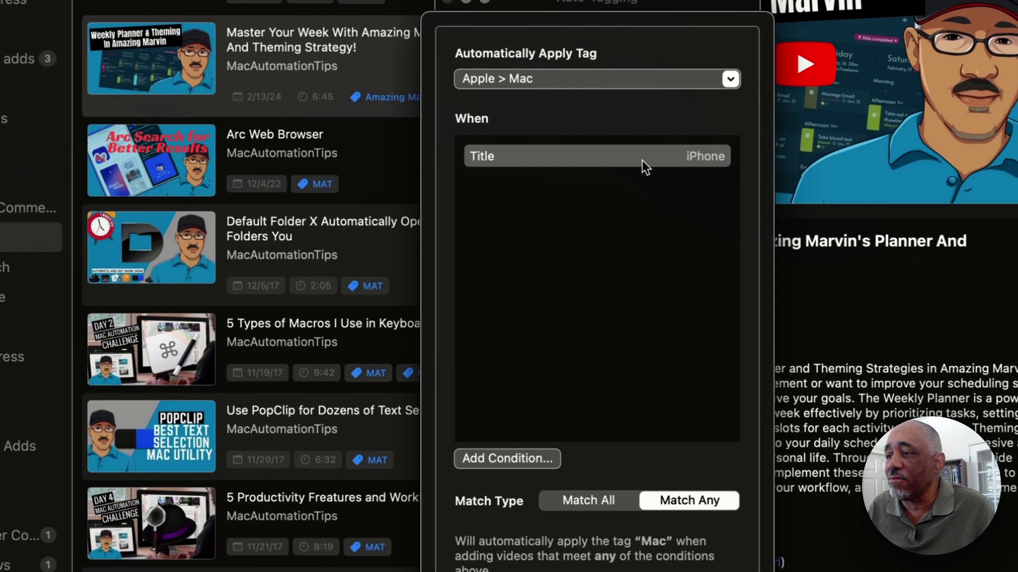
click(515, 463)
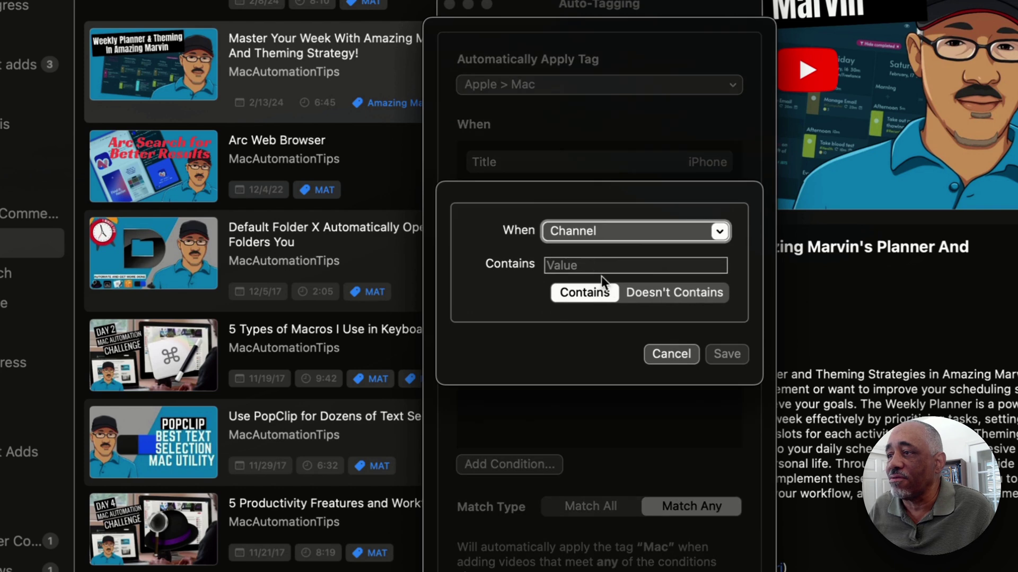
click(576, 267)
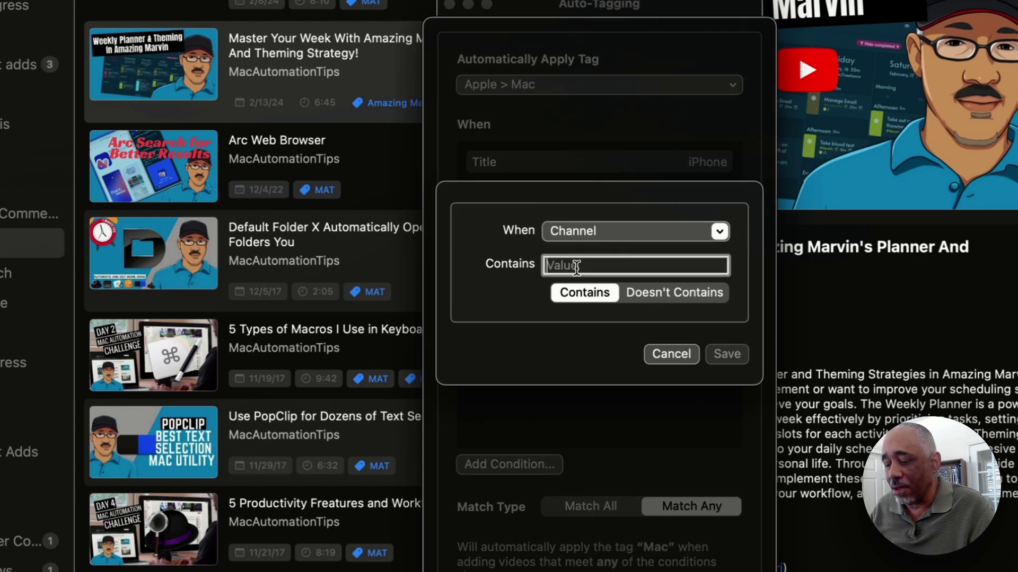
text(Mac)
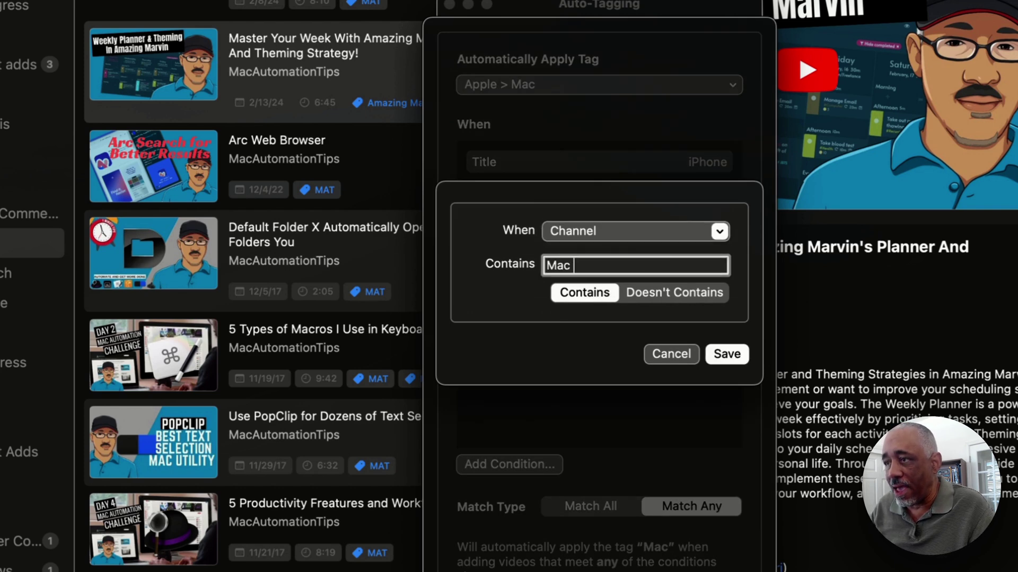
click(638, 231)
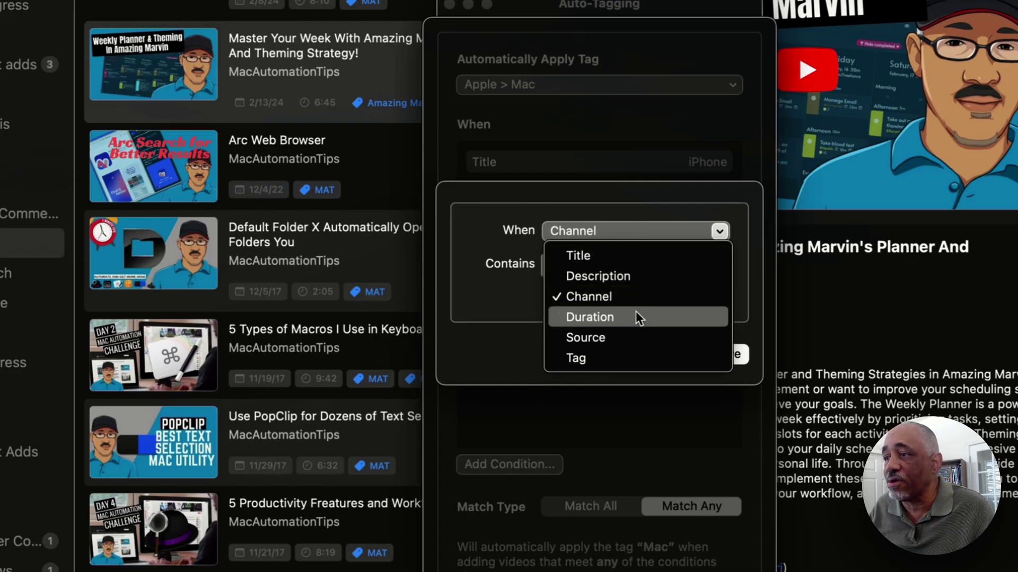
click(622, 253)
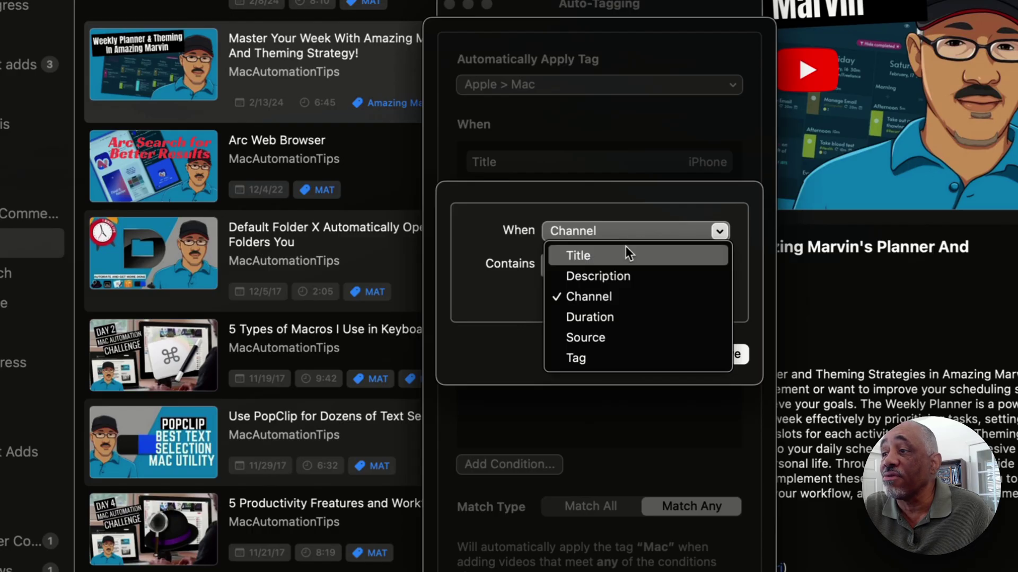
click(625, 253)
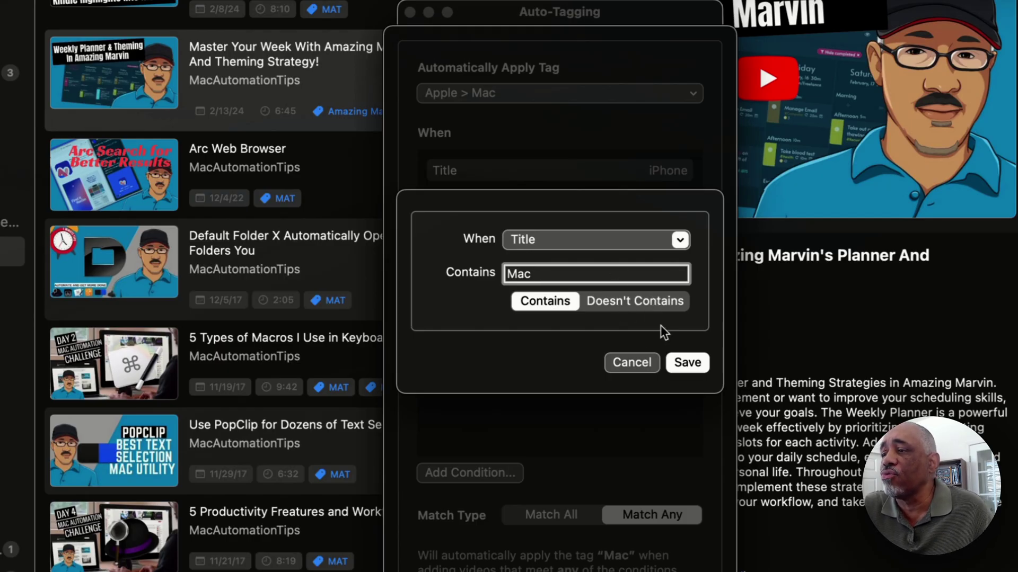
click(635, 360)
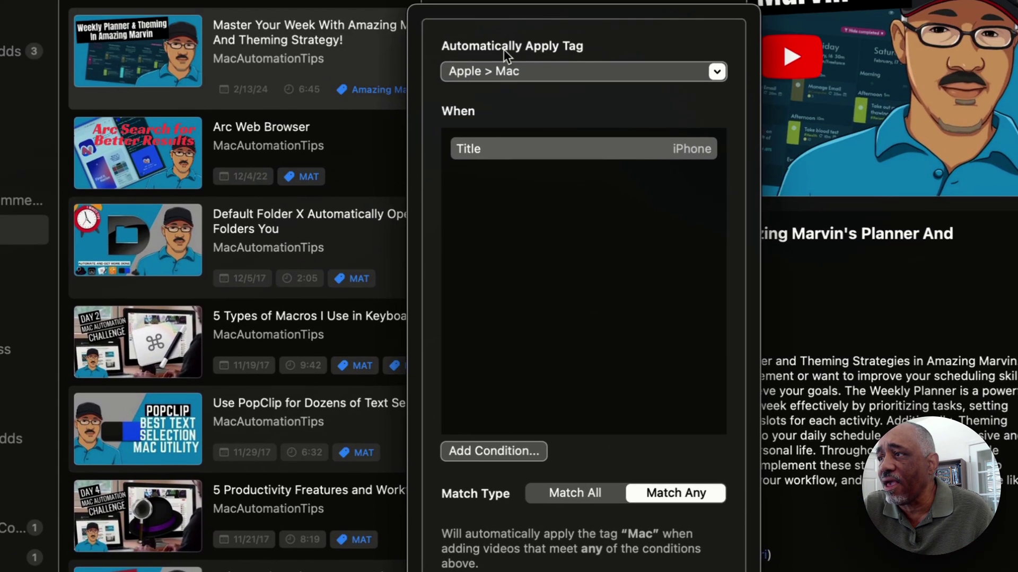
- Close the draft rule, open the Black Friday rule for editing, and select its Title condition
click(642, 493)
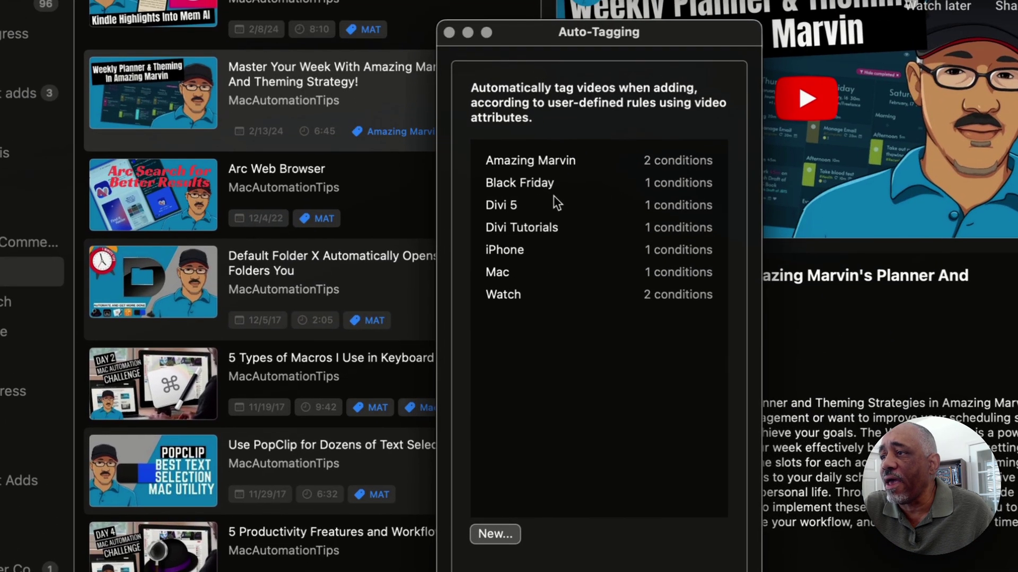
click(568, 183)
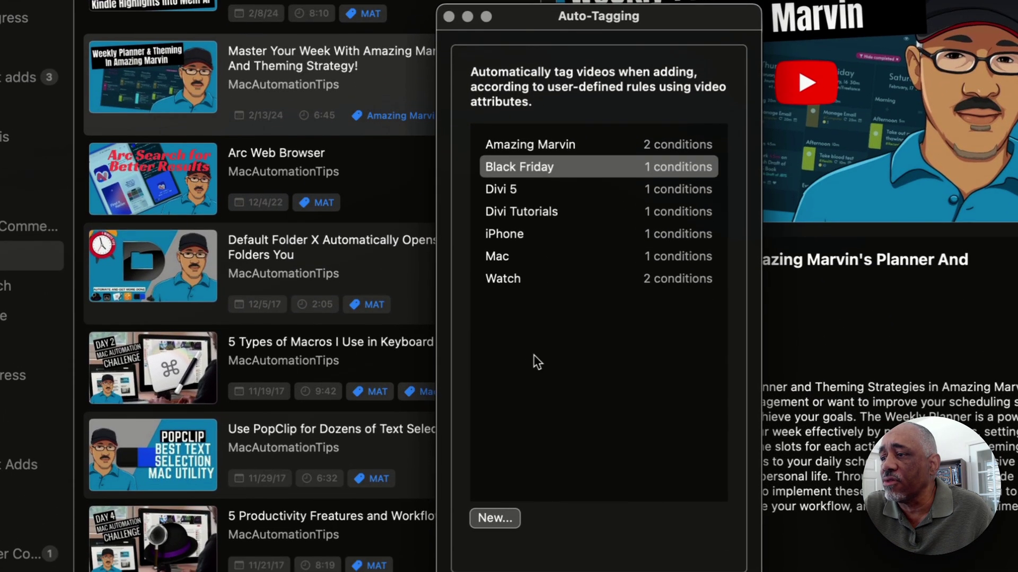
right_click(570, 167)
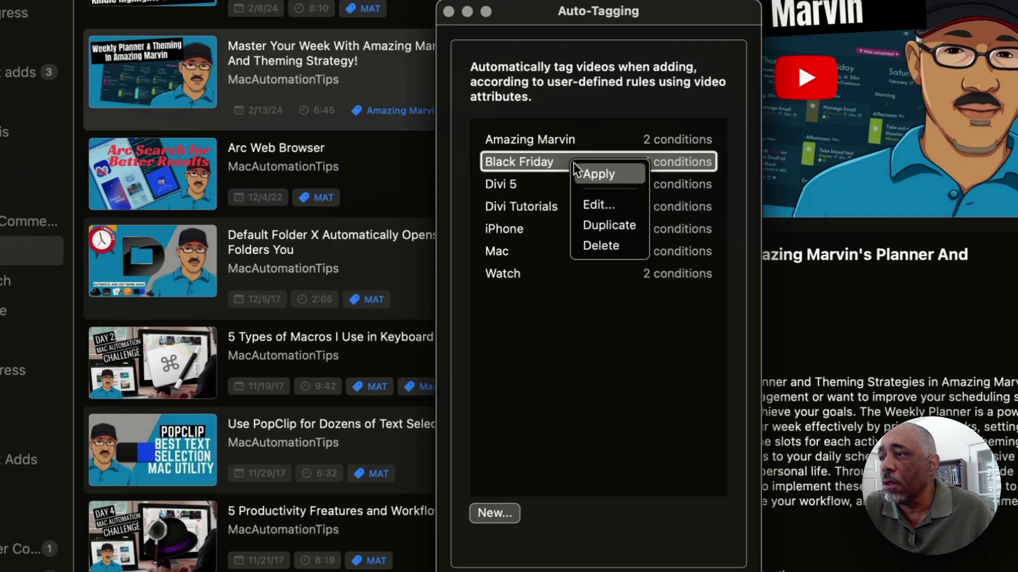
click(601, 205)
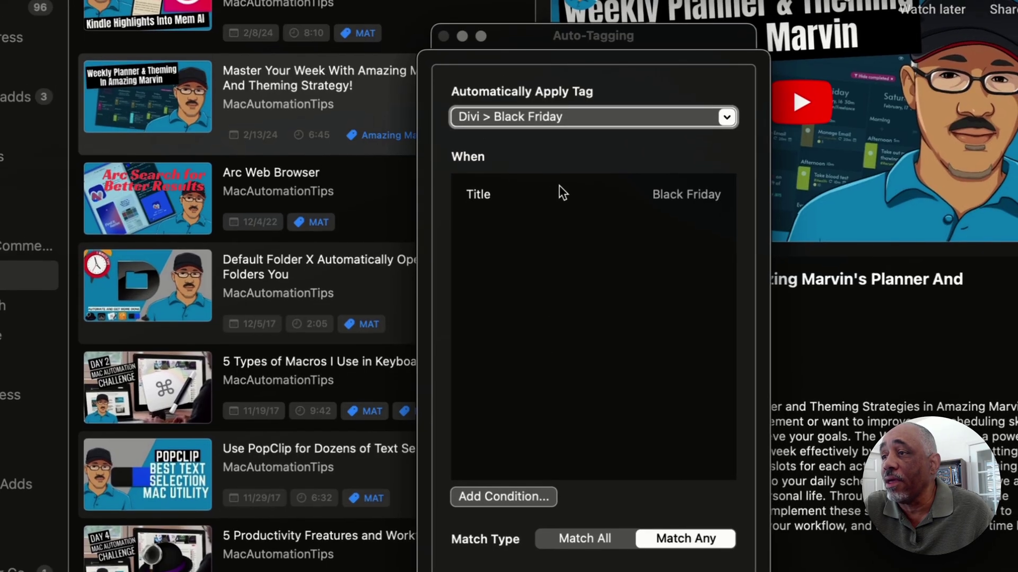
click(563, 165)
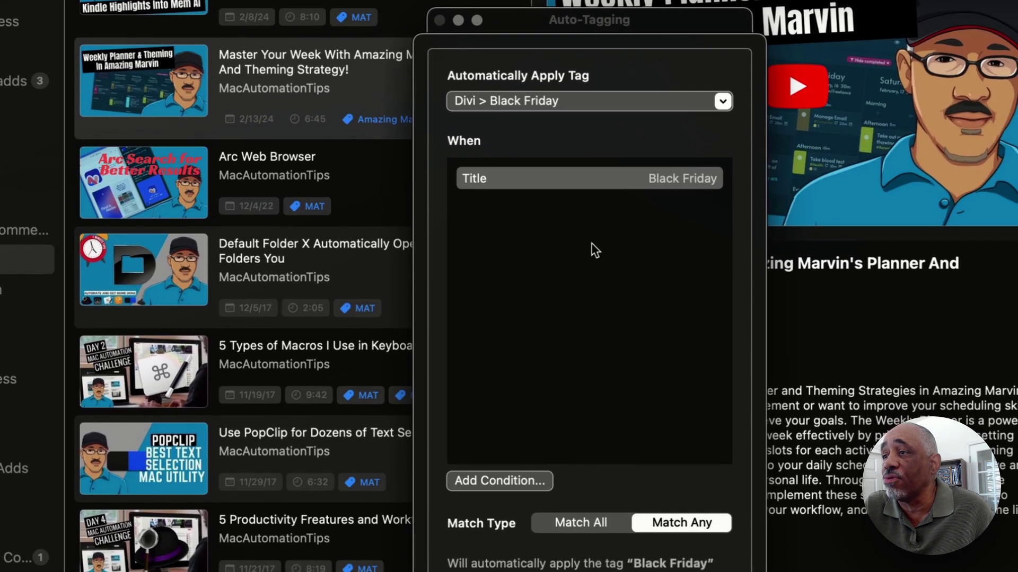